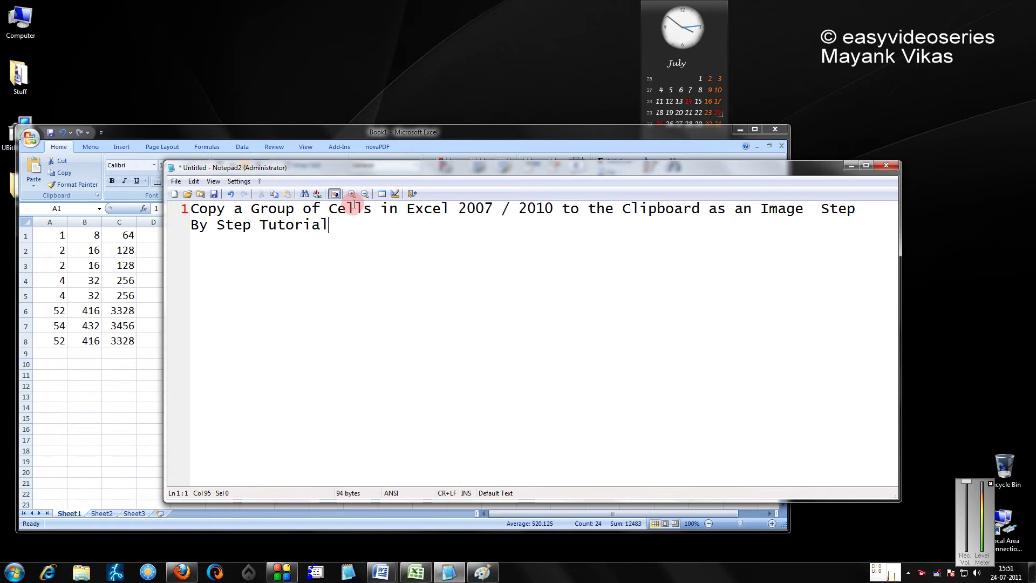
Step: Activate the Excel workbook and select the number block in A1:C8
{"action": "left_click", "coordinate": [352, 139]}
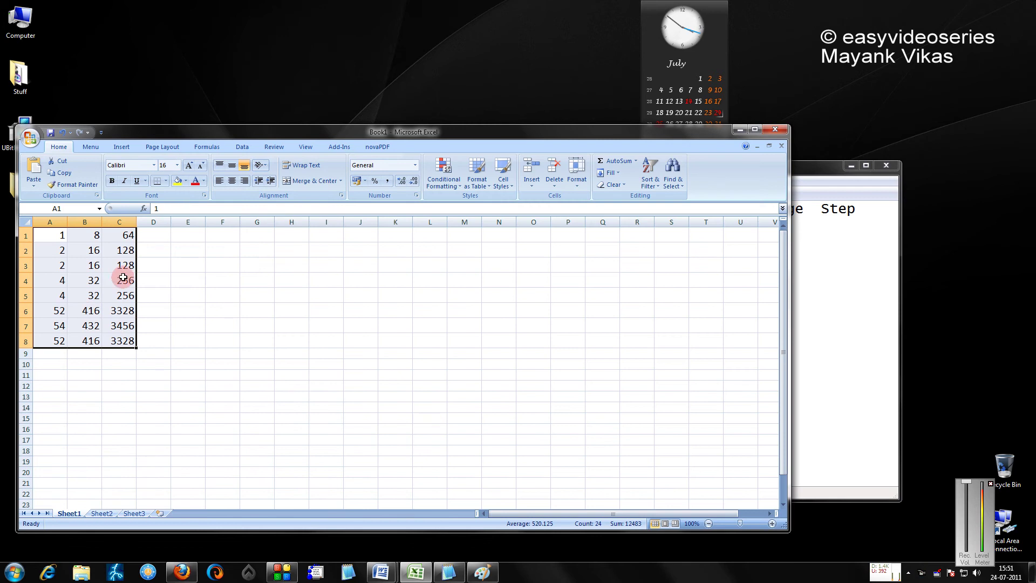
{"action": "left_click_drag", "start_coordinate": [71, 235], "coordinate": [114, 337]}
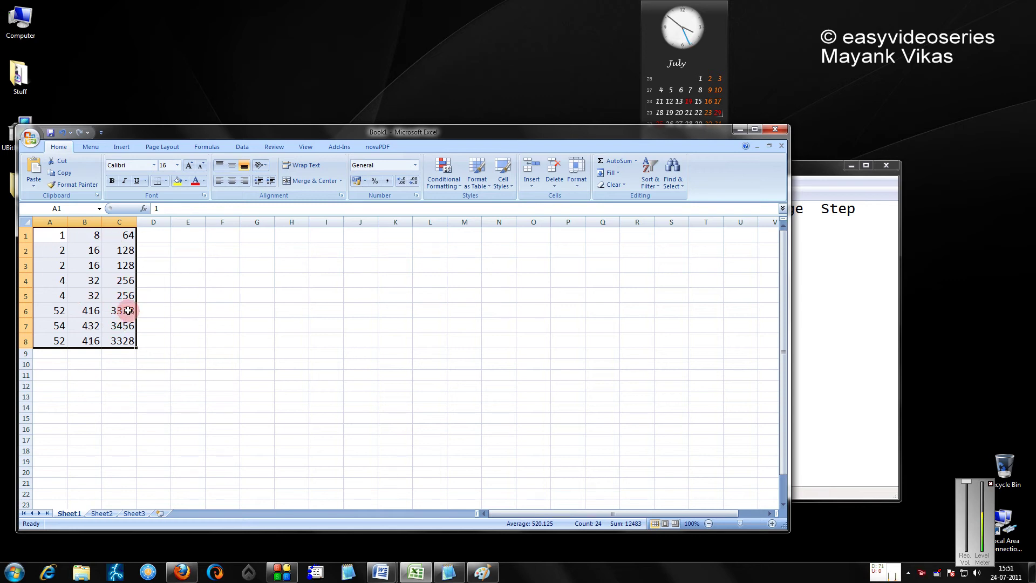
{"action": "left_click", "coordinate": [32, 188]}
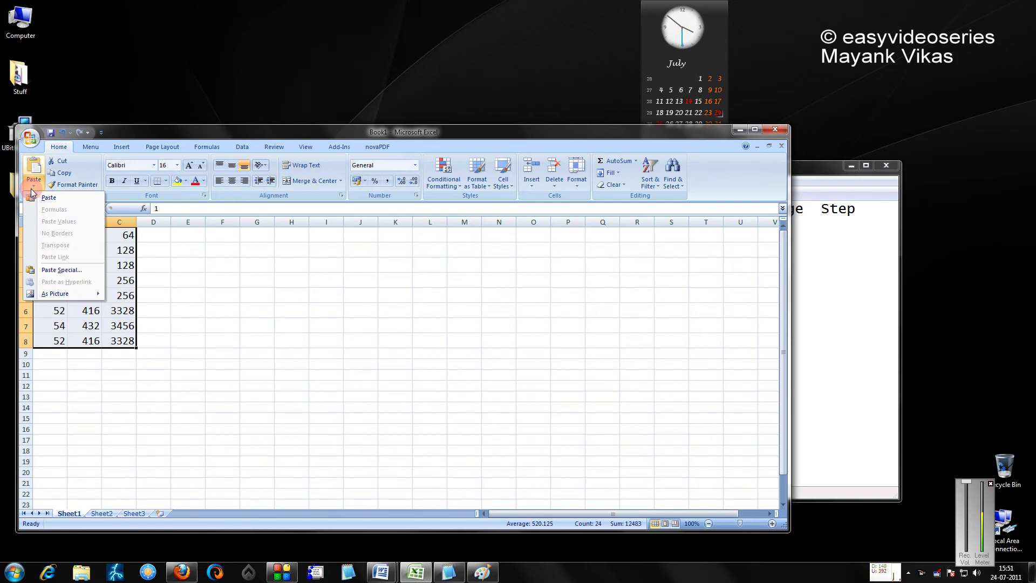
Step: Open the Copy Picture dialog for A1:C8 from the Paste dropdown's As Picture options
{"action": "left_click", "coordinate": [31, 188]}
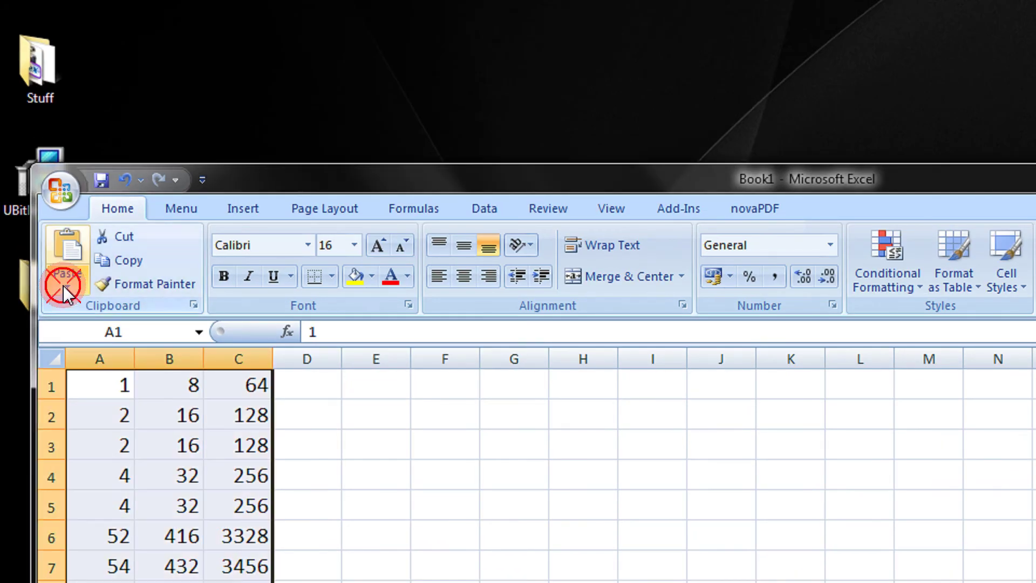
{"action": "left_click", "coordinate": [63, 286]}
{"action": "mouse_move", "coordinate": [56, 293]}
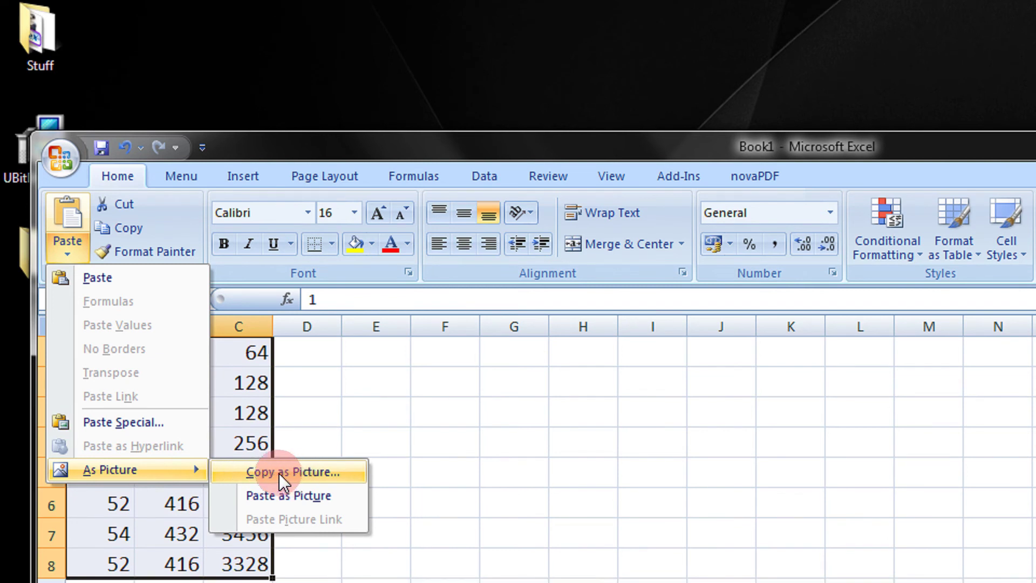
{"action": "left_click", "coordinate": [305, 481]}
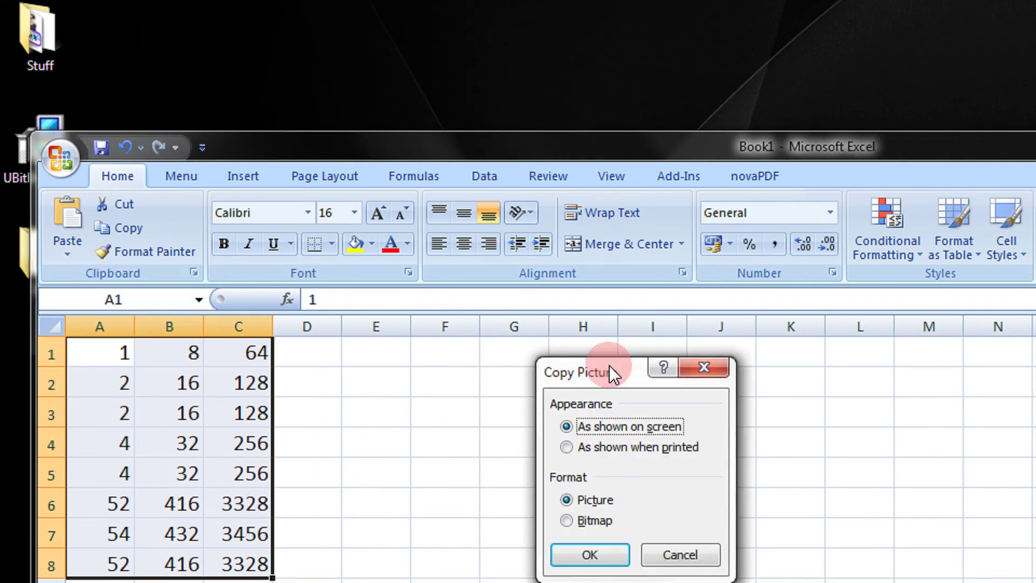
Step: Copy A1:C8 with 'As shown on screen' appearance and Picture format
{"action": "left_click_drag", "start_coordinate": [585, 370], "coordinate": [473, 301]}
{"action": "left_click", "coordinate": [467, 342]}
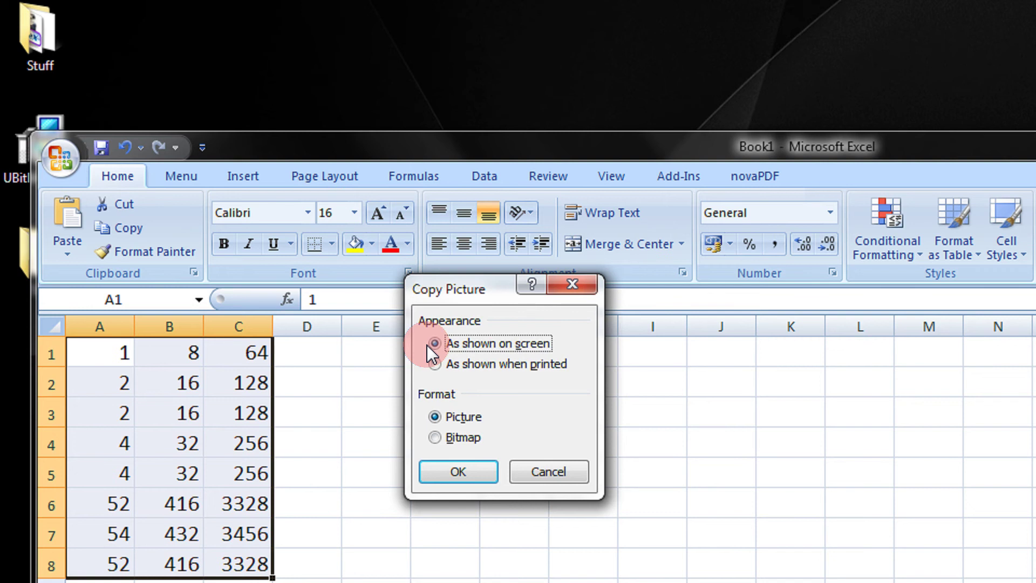
{"action": "left_click", "coordinate": [465, 472]}
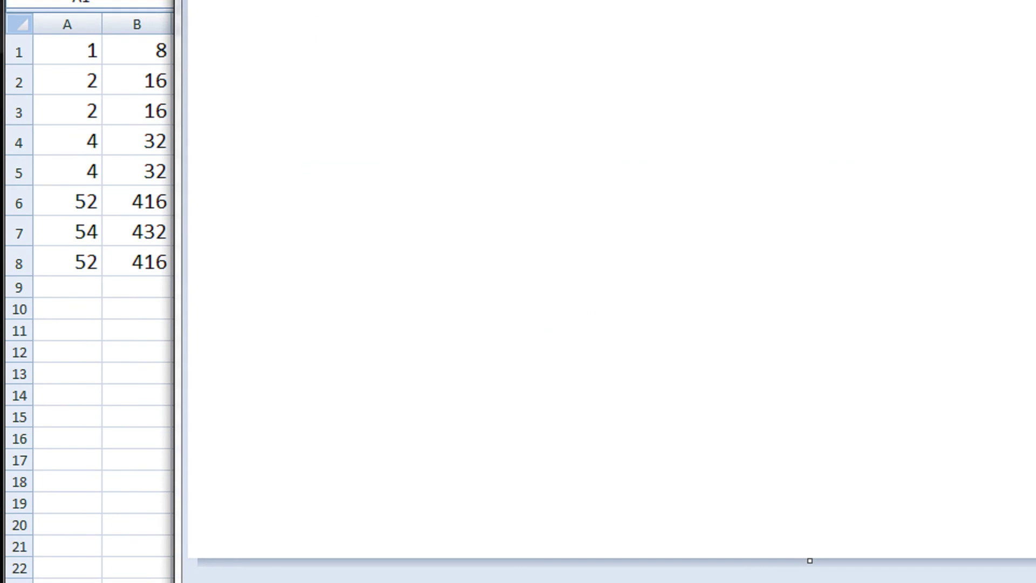
Step: Paste the gridlined table image onto the Paint canvas and move Paint's window right
{"action": "right_click", "coordinate": [274, 116]}
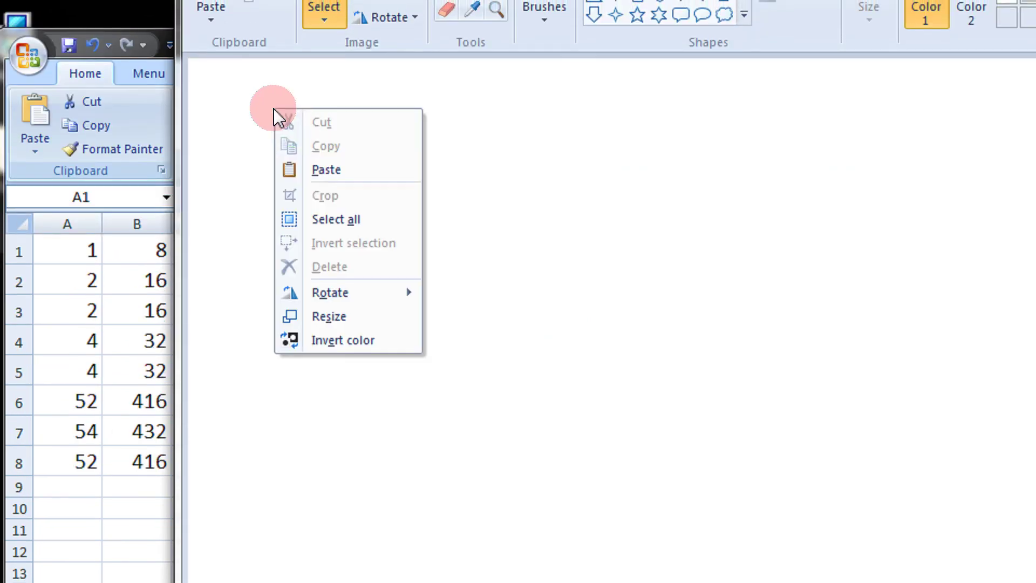
{"action": "left_click", "coordinate": [327, 171]}
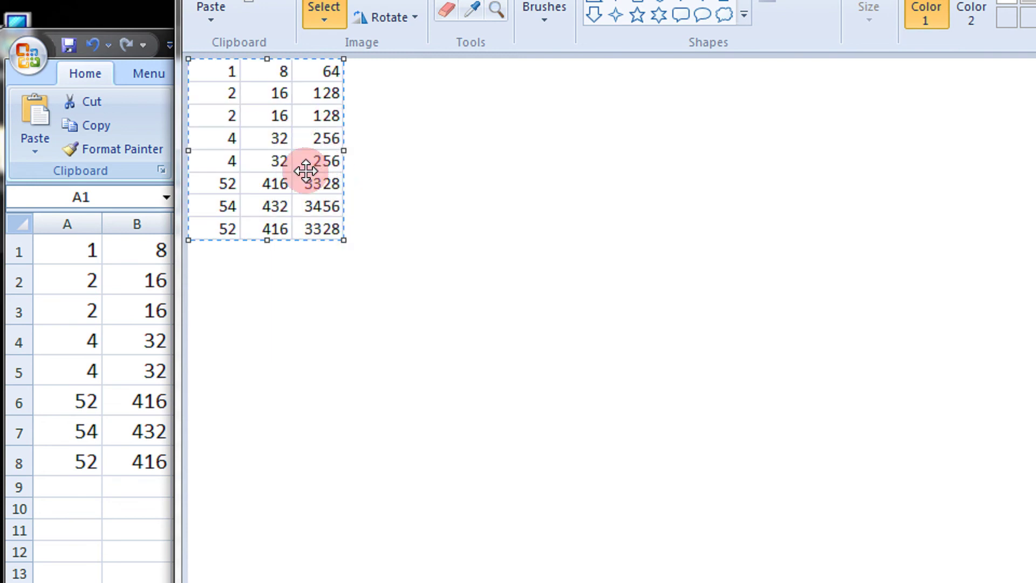
{"action": "mouse_move", "coordinate": [365, 12]}
{"action": "left_mouse_down"}
{"action": "mouse_move", "coordinate": [508, 45]}
{"action": "mouse_move", "coordinate": [582, 75]}
{"action": "left_mouse_up"}
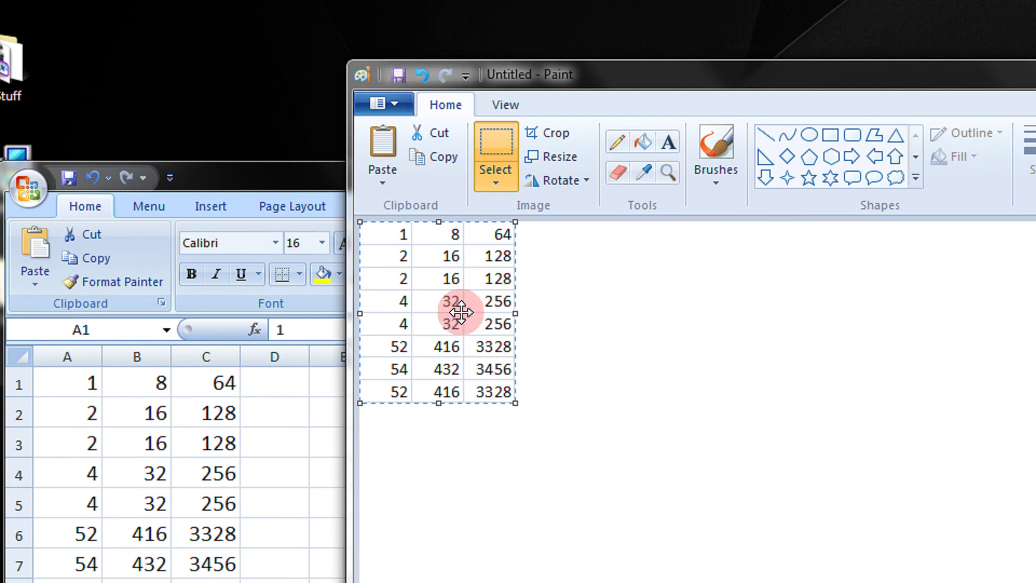
{"action": "left_click", "coordinate": [291, 183]}
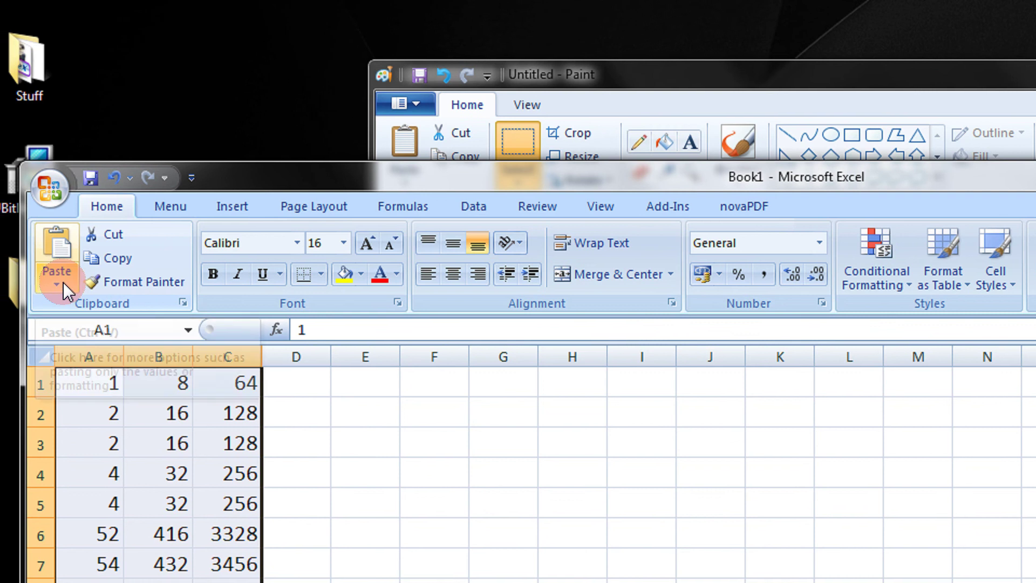
Step: Copy A1:C8 as a picture with 'As shown when printed' appearance, without gridlines
{"action": "left_click", "coordinate": [65, 288]}
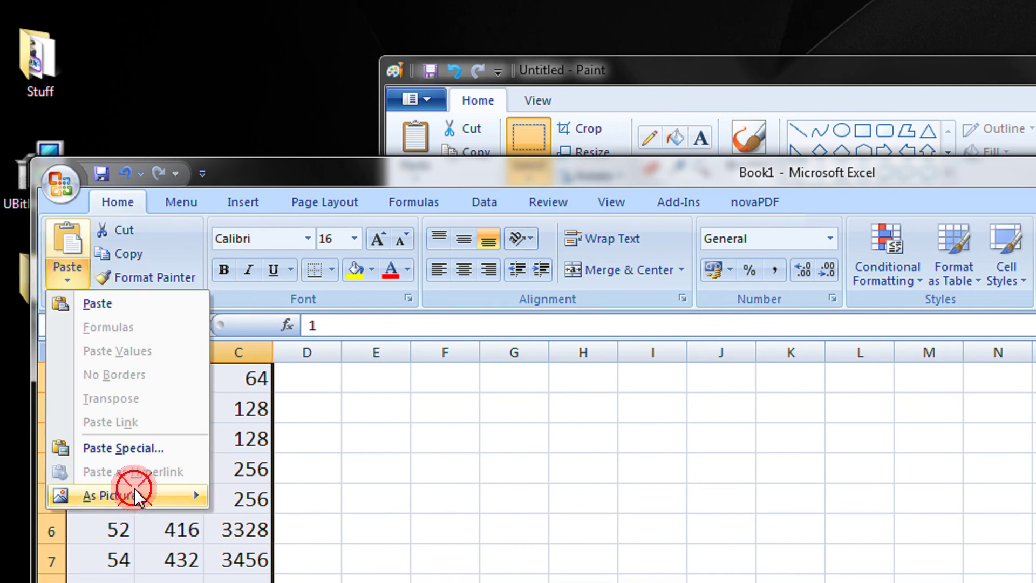
{"action": "mouse_move", "coordinate": [121, 495]}
{"action": "left_click", "coordinate": [245, 484]}
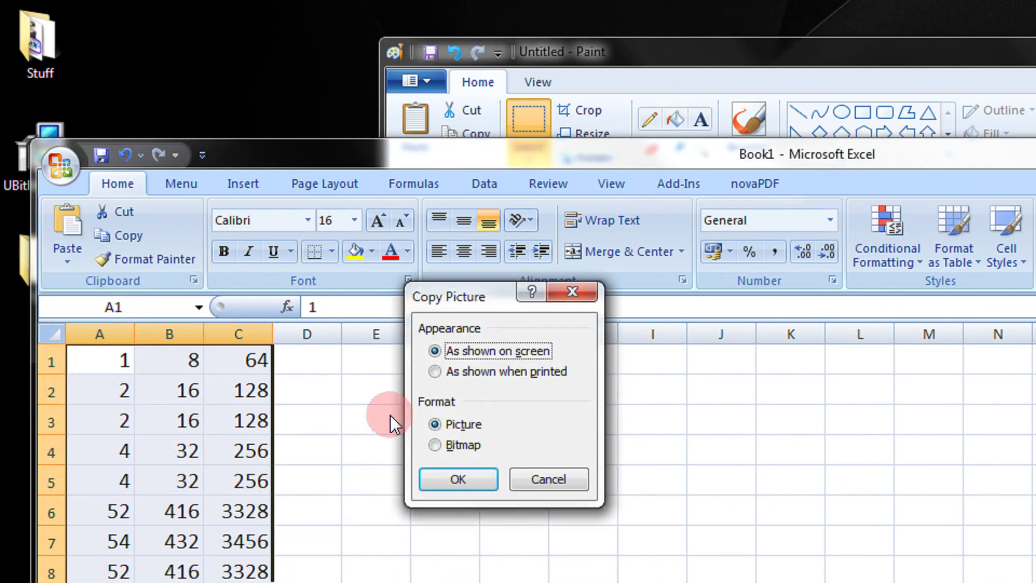
{"action": "left_click", "coordinate": [483, 378]}
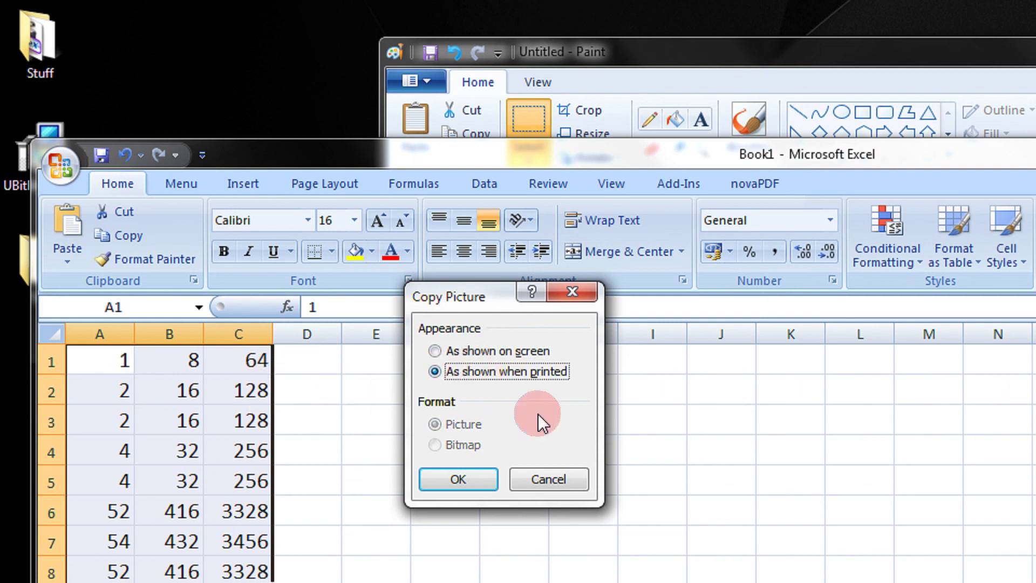
{"action": "left_click", "coordinate": [458, 473]}
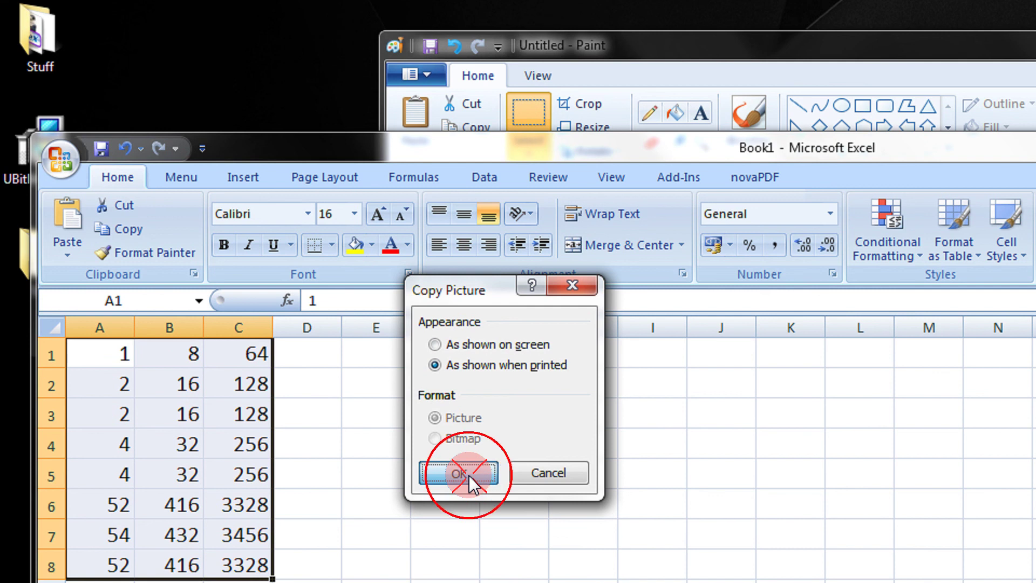
Step: Switch to Paint and paste the print-style table picture with Ctrl+V
{"action": "left_click", "coordinate": [779, 71]}
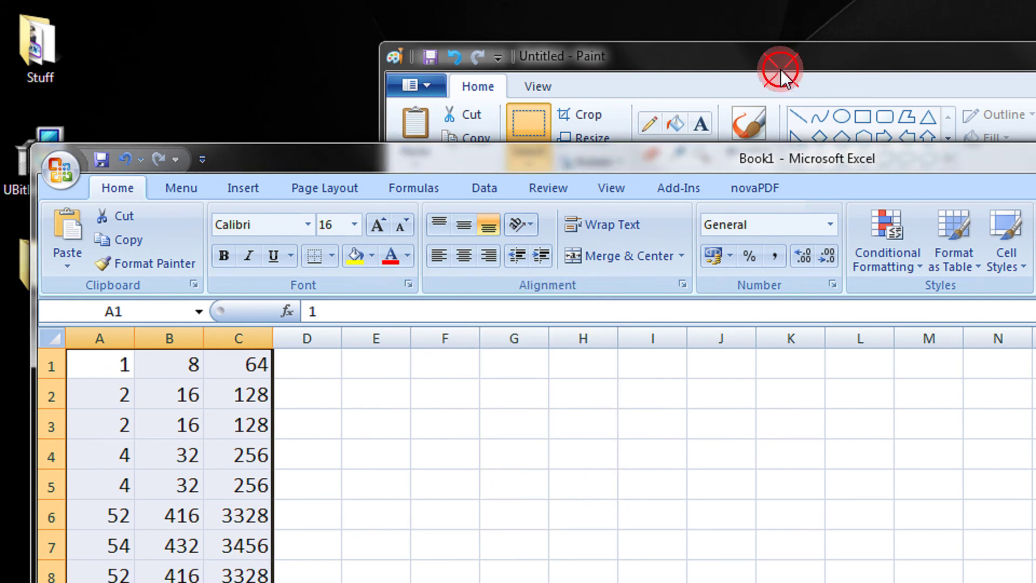
{"action": "key", "text": "ctrl+v"}
{"action": "right_click", "coordinate": [769, 272]}
Step: Paste the gridline-free table and place it right of the gridlined table
{"action": "left_click", "coordinate": [821, 331]}
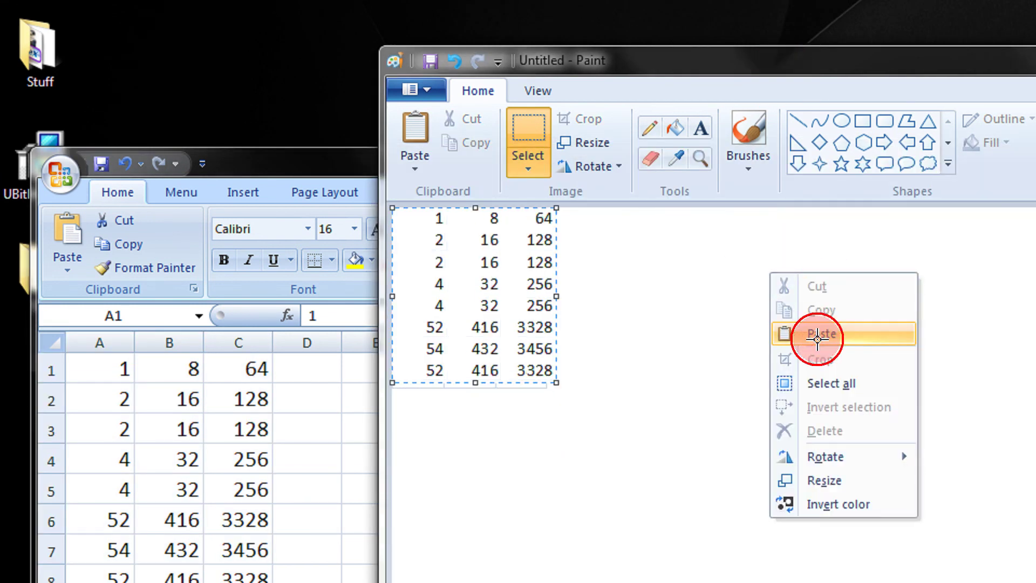
{"action": "mouse_move", "coordinate": [547, 289]}
{"action": "left_mouse_down"}
{"action": "mouse_move", "coordinate": [658, 317]}
{"action": "mouse_move", "coordinate": [804, 292]}
{"action": "left_mouse_up"}
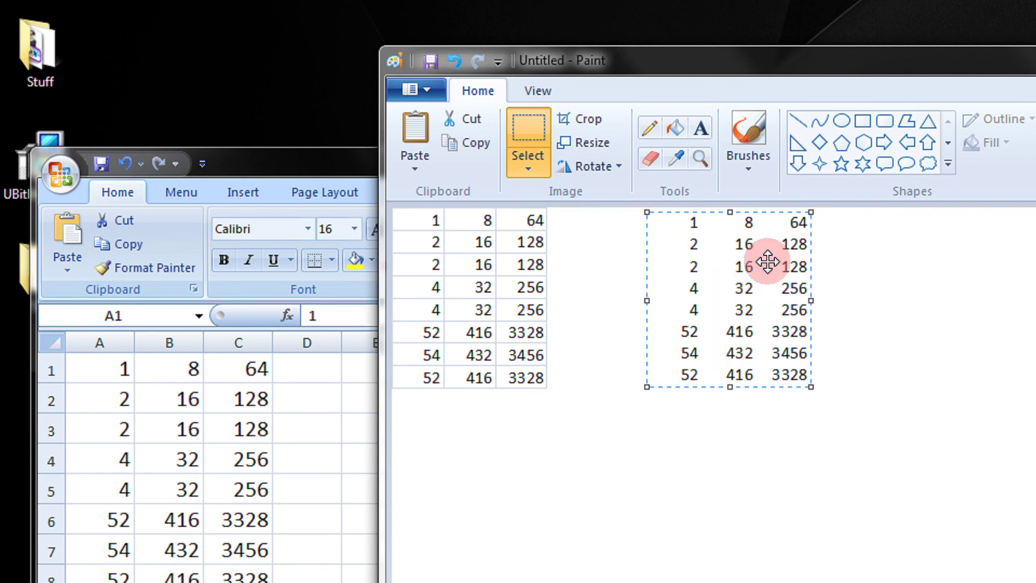